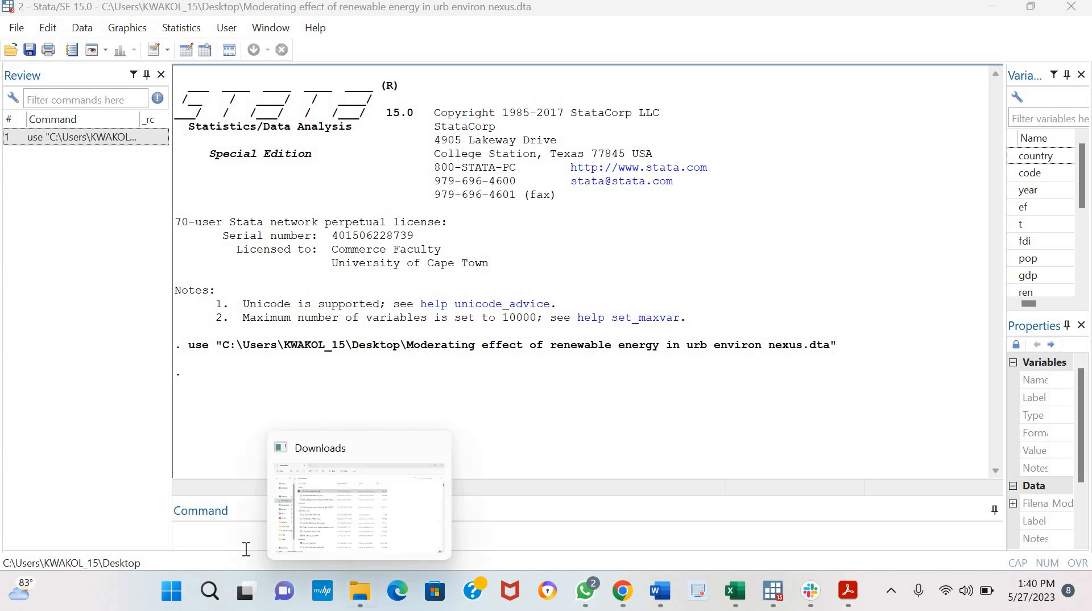
Step: Enter the command ivreg2 lco2 ren (lgdp urb=l.lgdp l2.lgdp l3.lgdp l.urb l2.urb) without running it
{"action": "left_click", "coordinate": [233, 536]}
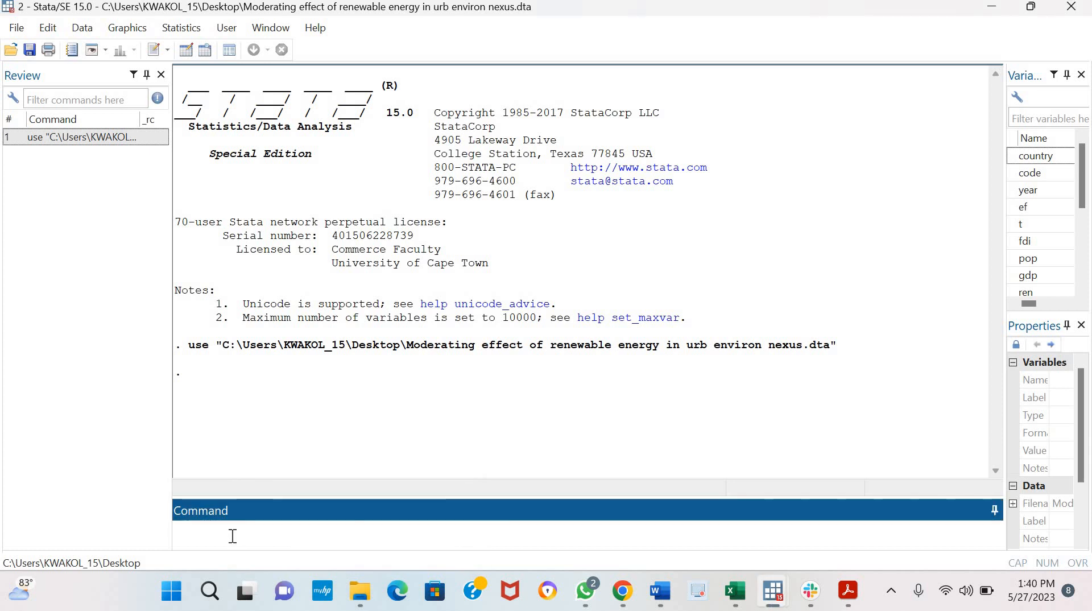
{"action": "type", "text": "ivreg2"}
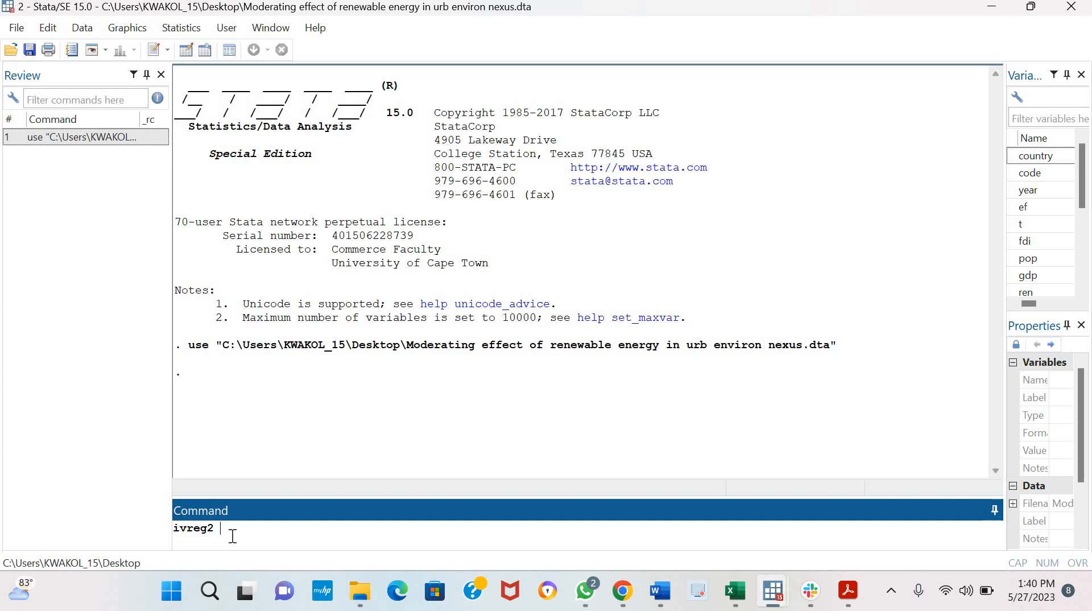
{"action": "type", "text": "lco2 ren ("}
{"action": "type", "text": "lgdp urb=l."}
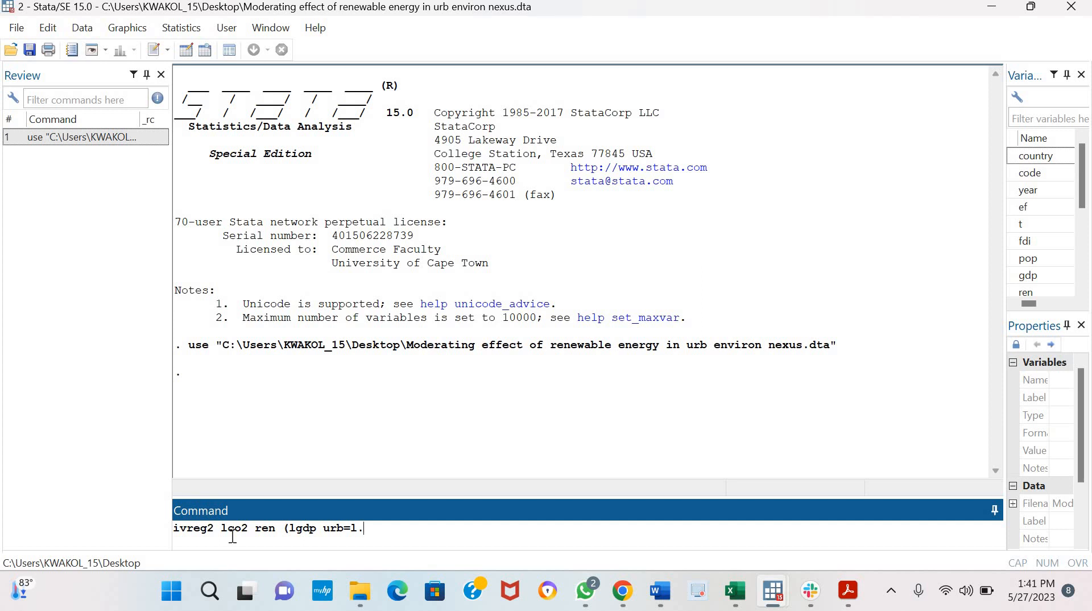
{"action": "type", "text": "lgdp"}
{"action": "type", "text": " l2.lgdp l3.lgd"}
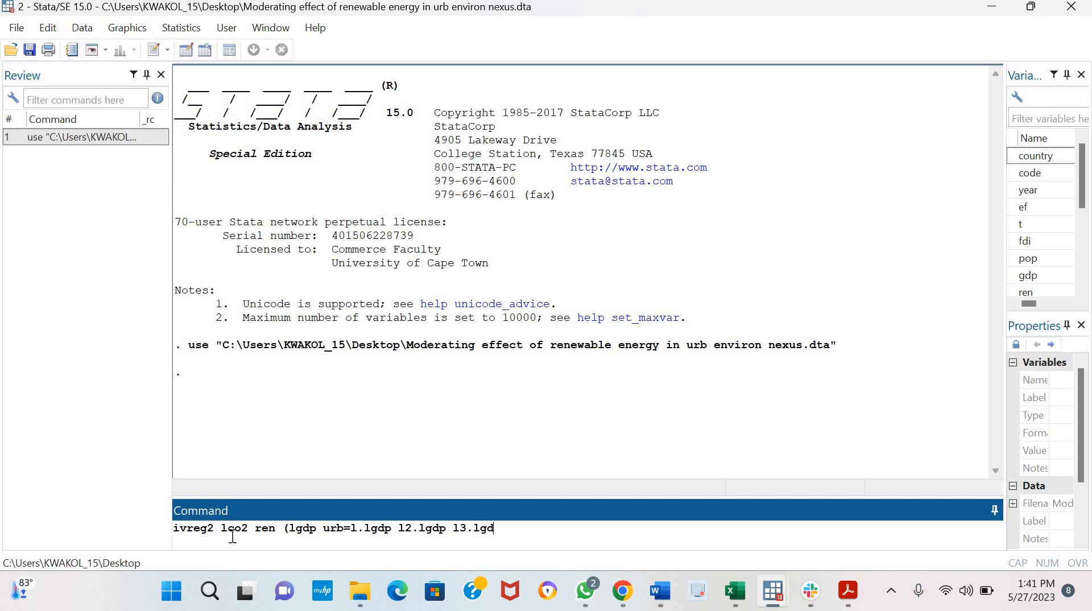
{"action": "type", "text": "p l.urb l2.urb"}
Step: Add the regressor l.lco2 before ren in the ivreg2 command, append the gmm2s option and run the estimation
{"action": "left_click", "coordinate": [250, 530]}
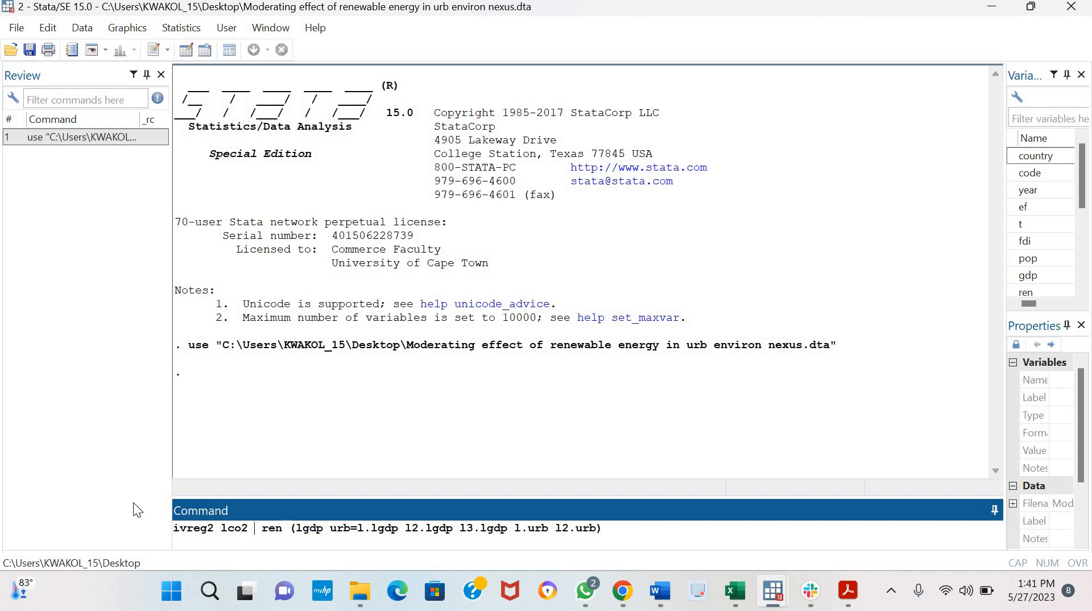
{"action": "type", "text": "l."}
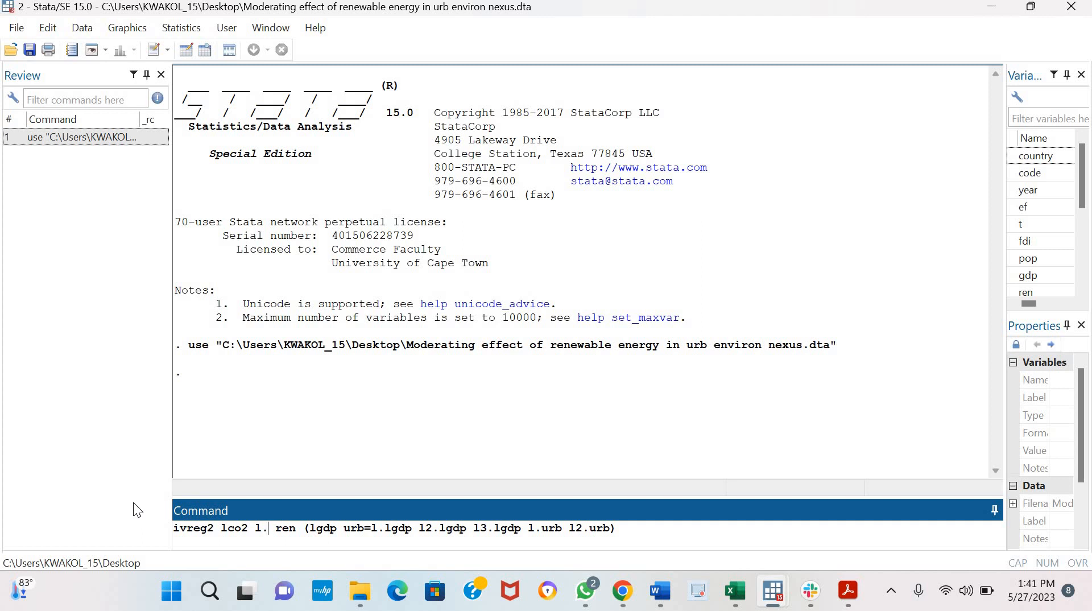
{"action": "type", "text": "co"}
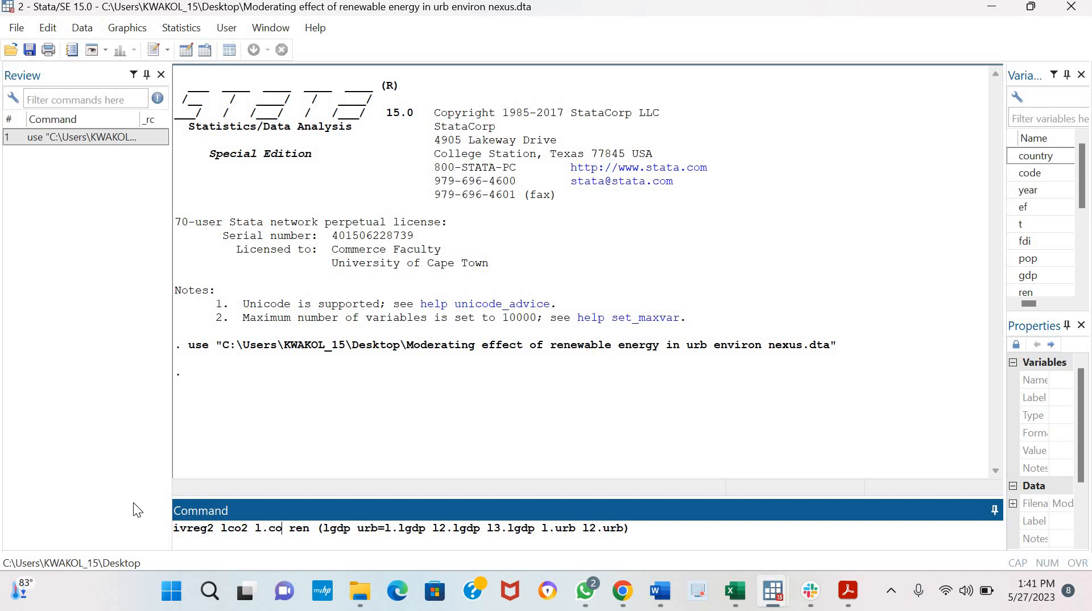
{"action": "key", "text": "BackSpace"}
{"action": "key", "text": "BackSpace"}
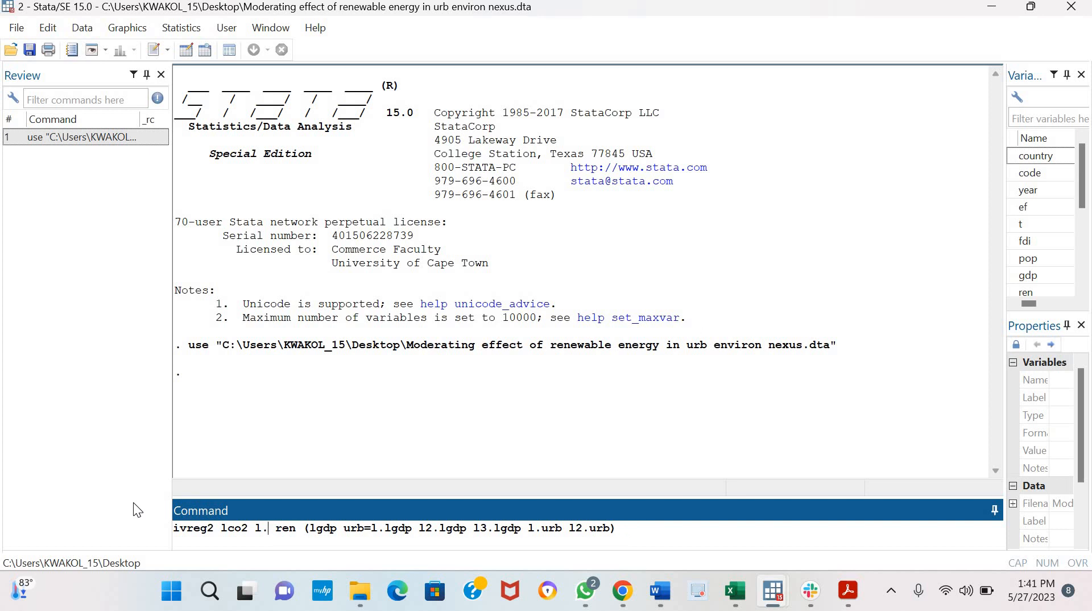
{"action": "type", "text": "lco2"}
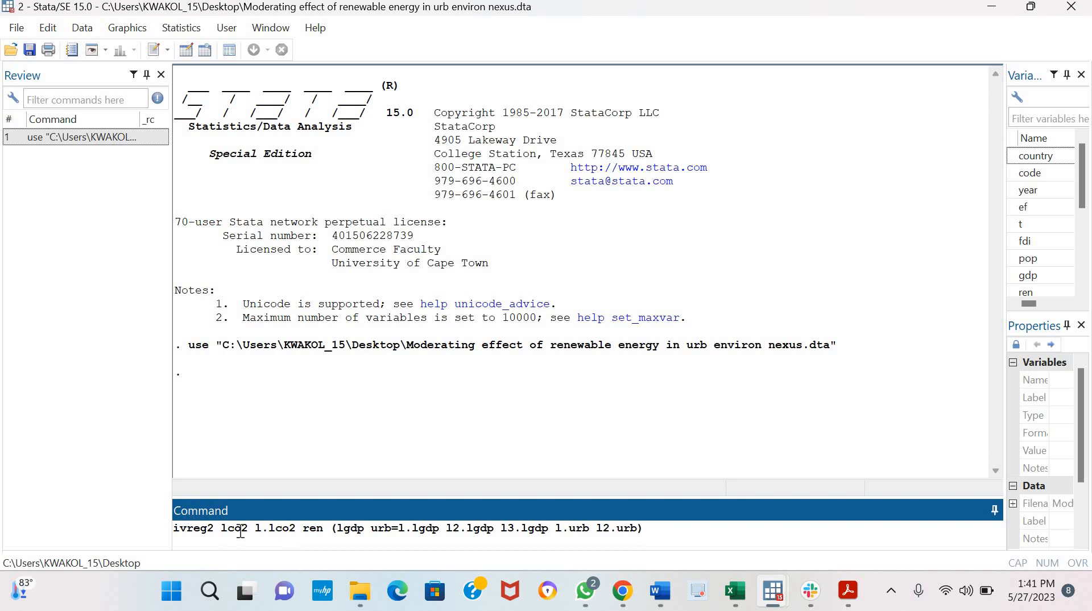
{"action": "left_click", "coordinate": [647, 529]}
{"action": "type", "text": ", gmm2s"}
{"action": "key", "text": "Return"}
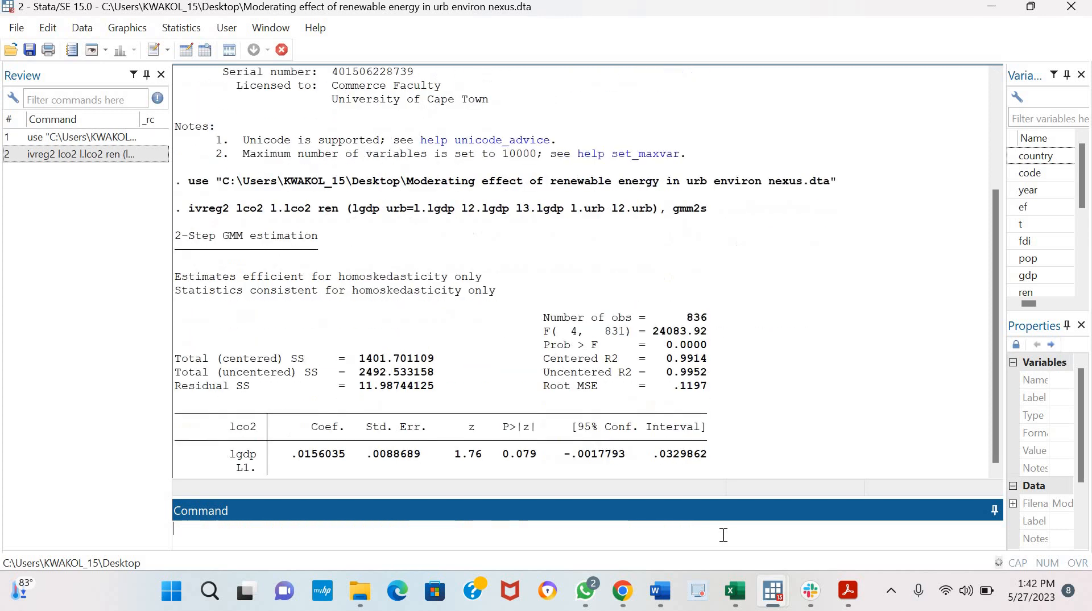
Step: Examine the two-step GMM coefficient table and the p-values of the underidentification test and Sargan statistic
{"action": "scroll", "coordinate": [640, 193], "scroll_direction": "up", "scroll_amount": 8}
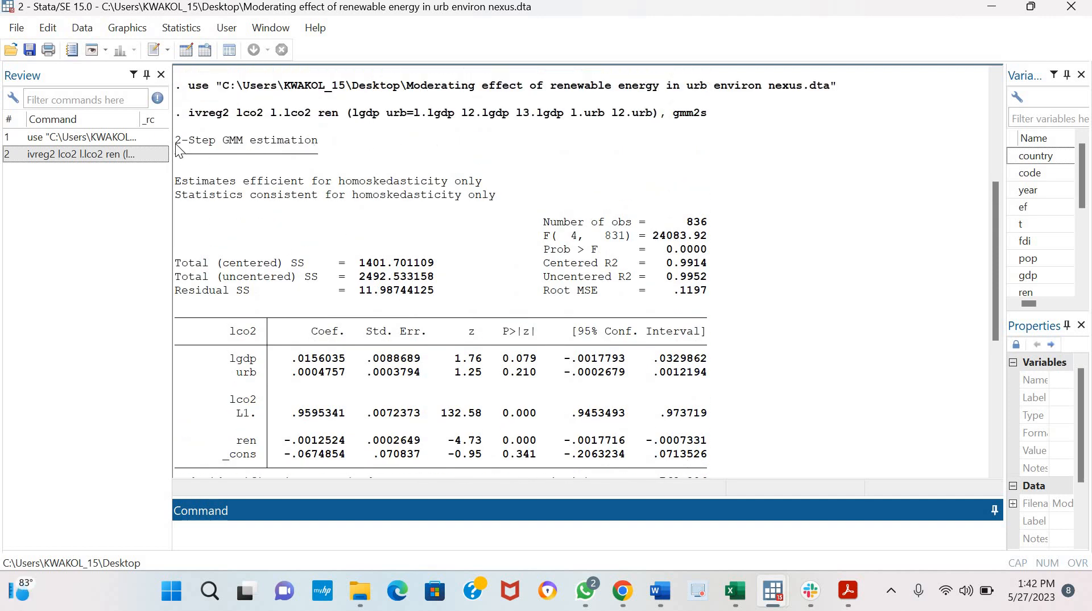
{"action": "left_click_drag", "start_coordinate": [175, 145], "coordinate": [324, 144]}
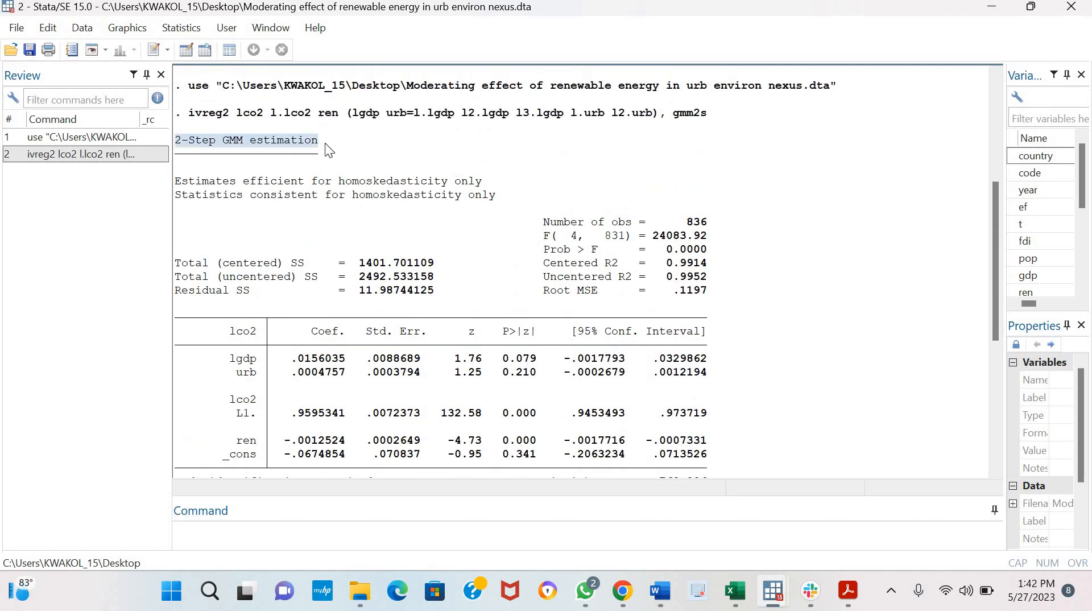
{"action": "left_click", "coordinate": [432, 146]}
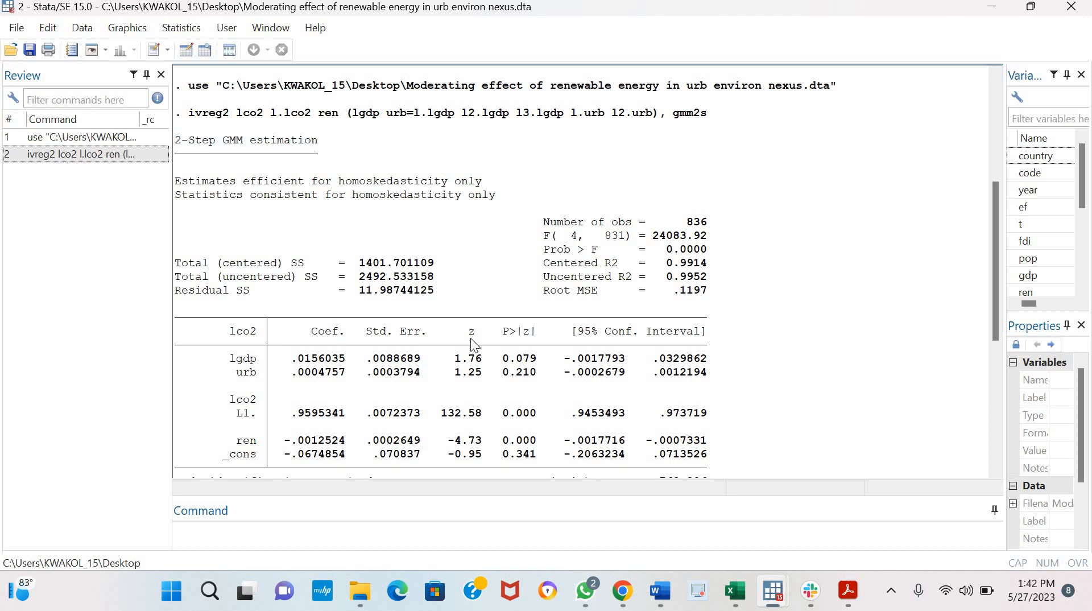
{"action": "scroll", "coordinate": [470, 338], "scroll_direction": "down", "scroll_amount": 1}
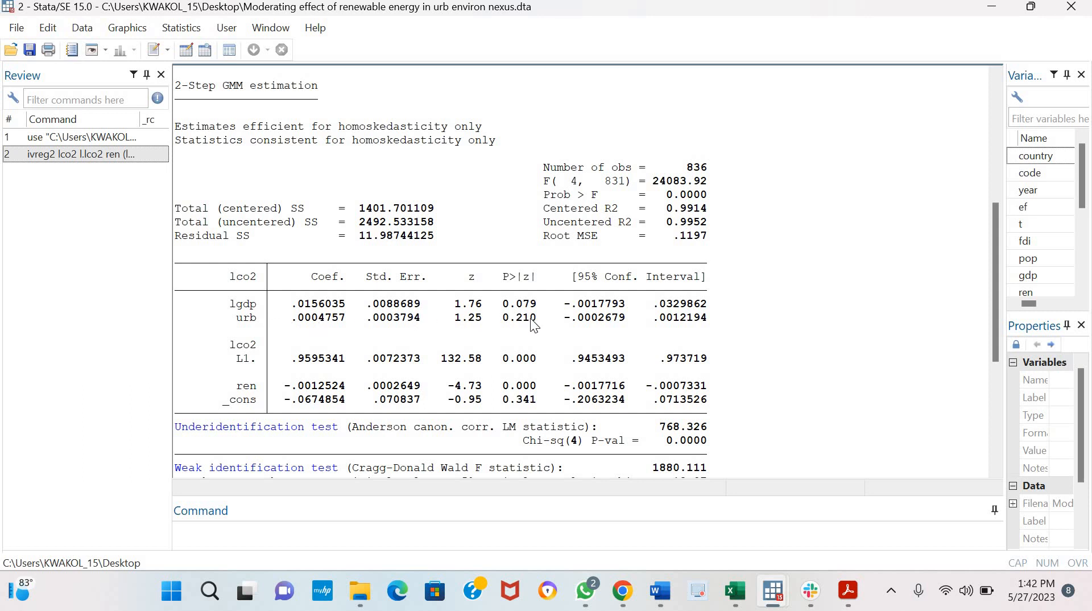
{"action": "scroll", "coordinate": [534, 325], "scroll_direction": "down", "scroll_amount": 2}
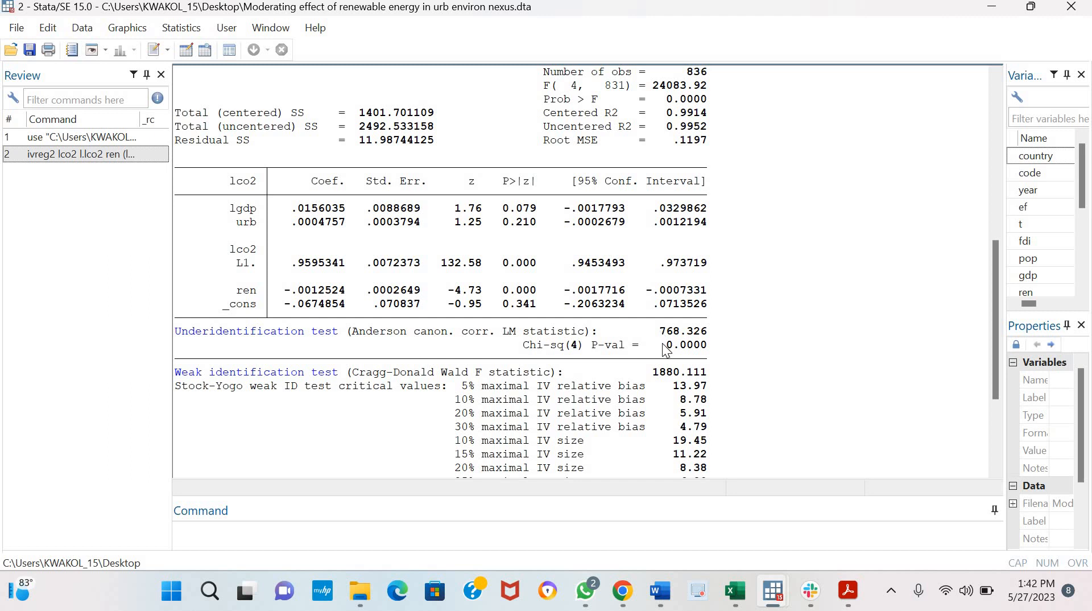
{"action": "left_click_drag", "start_coordinate": [683, 348], "coordinate": [716, 351]}
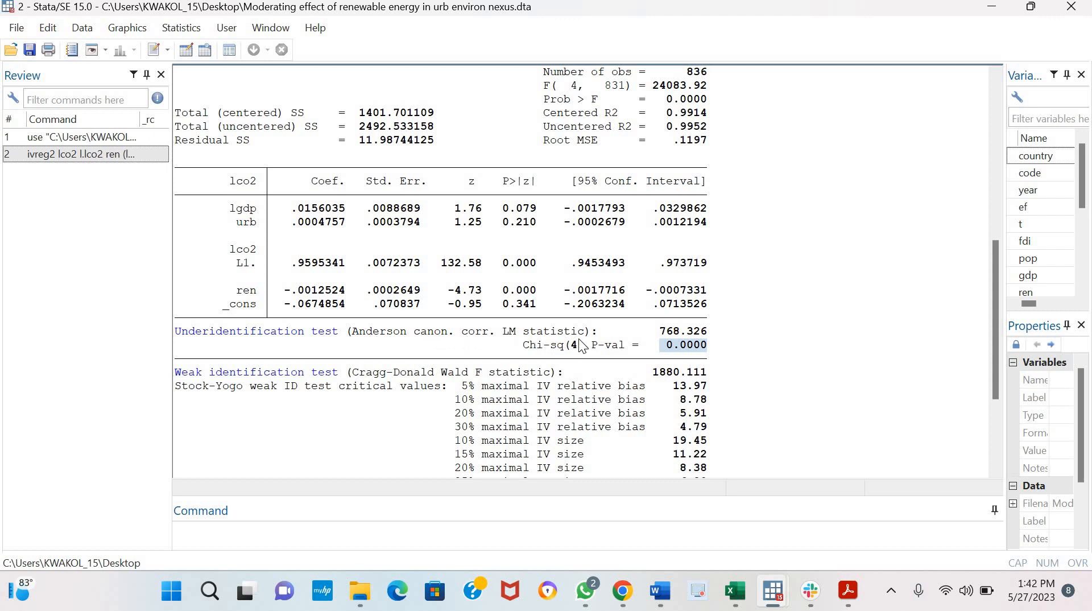
{"action": "scroll", "coordinate": [659, 392], "scroll_direction": "down", "scroll_amount": 4}
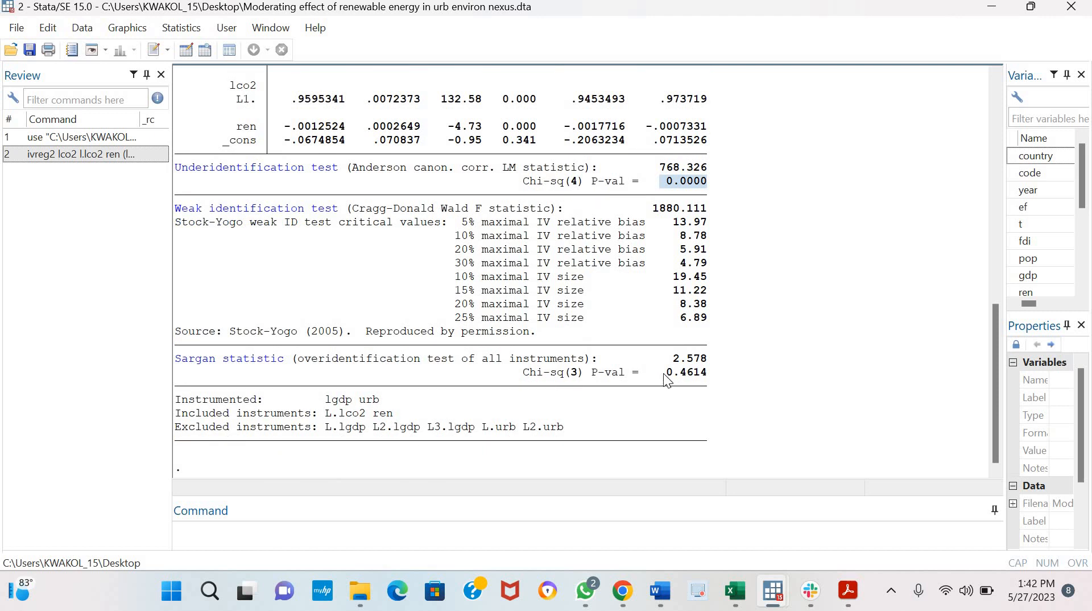
{"action": "left_click_drag", "start_coordinate": [664, 374], "coordinate": [716, 377]}
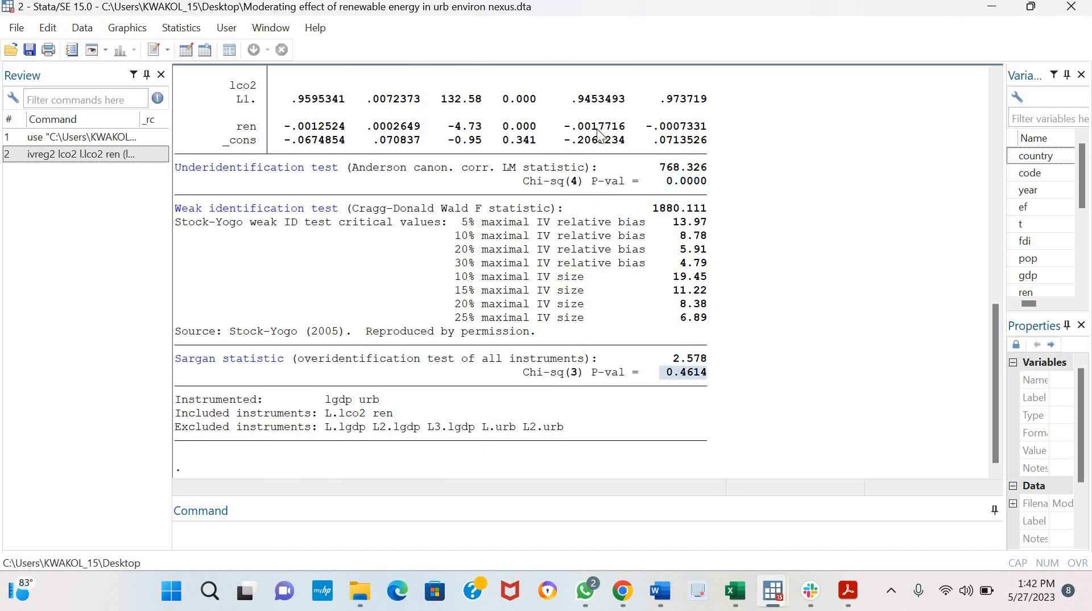
Step: Review the estimation output again, checking what the notes above the coefficient table say about homoskedasticity
{"action": "scroll", "coordinate": [398, 189], "scroll_direction": "up", "scroll_amount": 9}
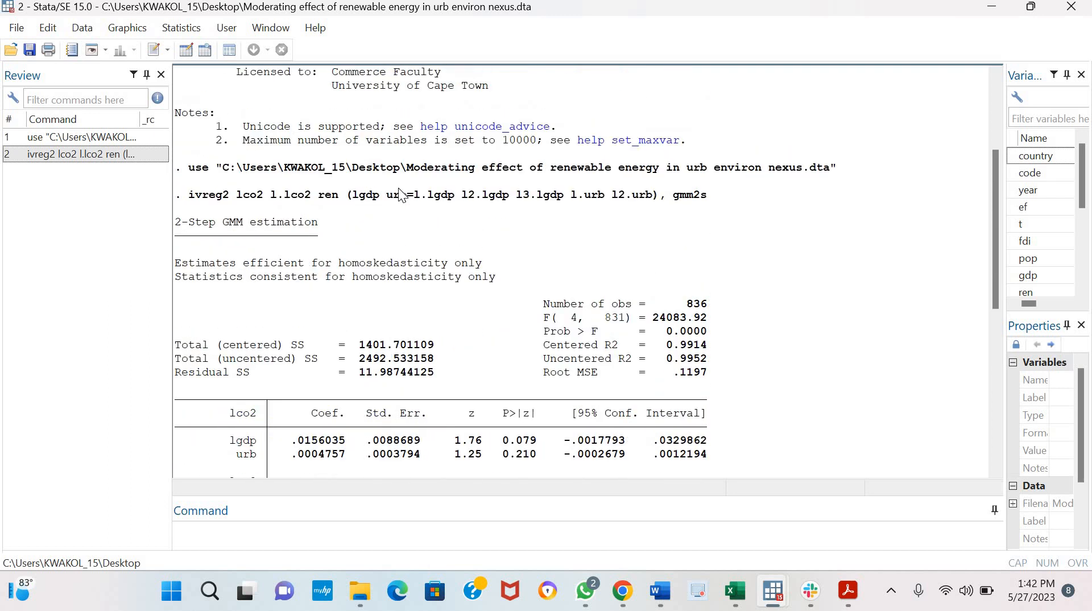
{"action": "scroll", "coordinate": [401, 196], "scroll_direction": "down", "scroll_amount": 3}
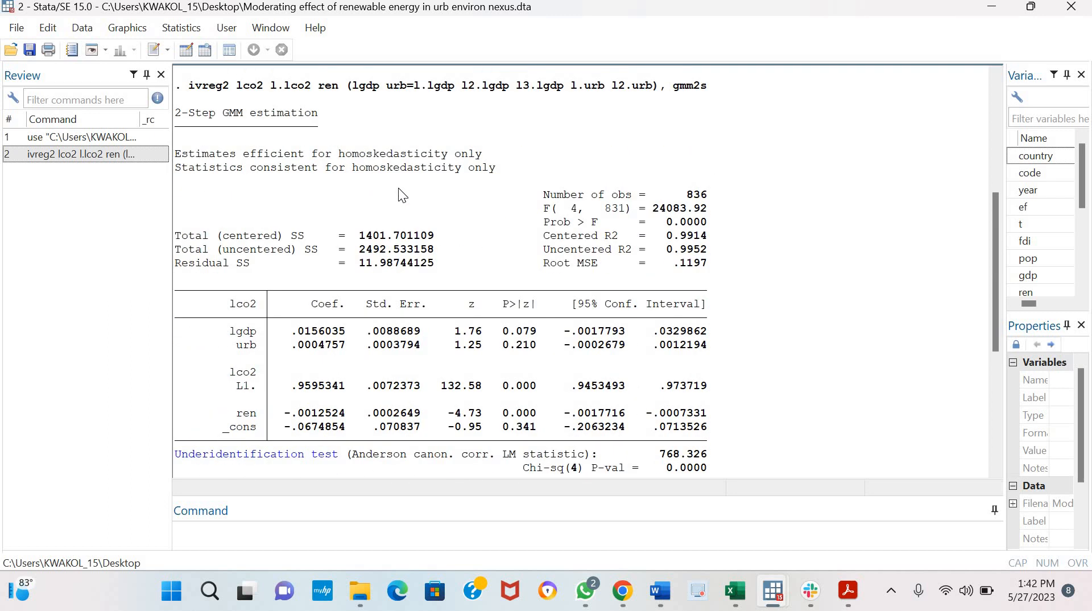
{"action": "scroll", "coordinate": [399, 187], "scroll_direction": "down", "scroll_amount": 5}
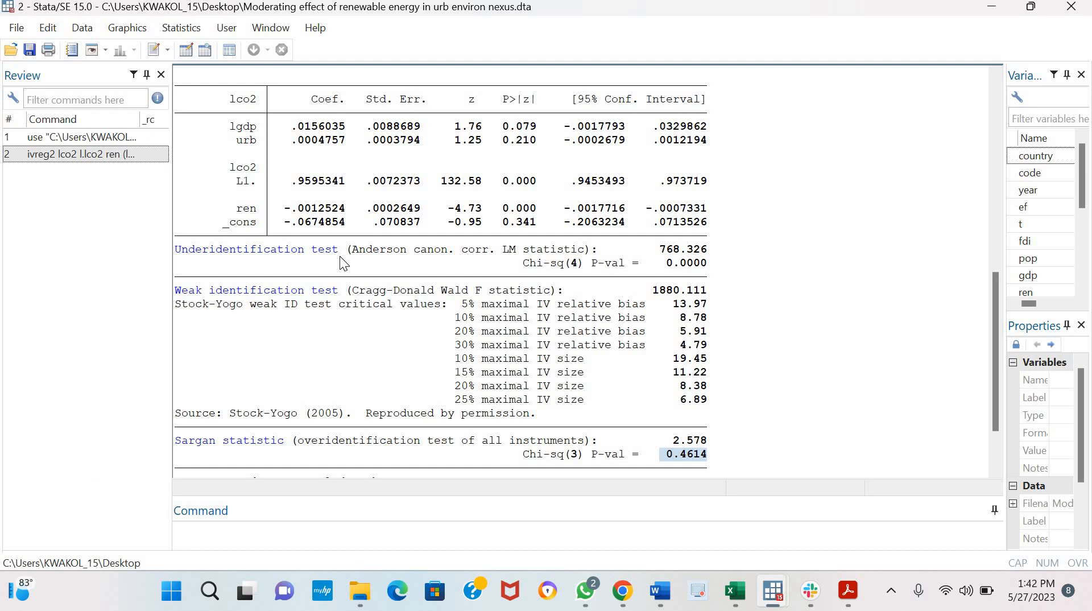
{"action": "scroll", "coordinate": [278, 208], "scroll_direction": "up", "scroll_amount": 6}
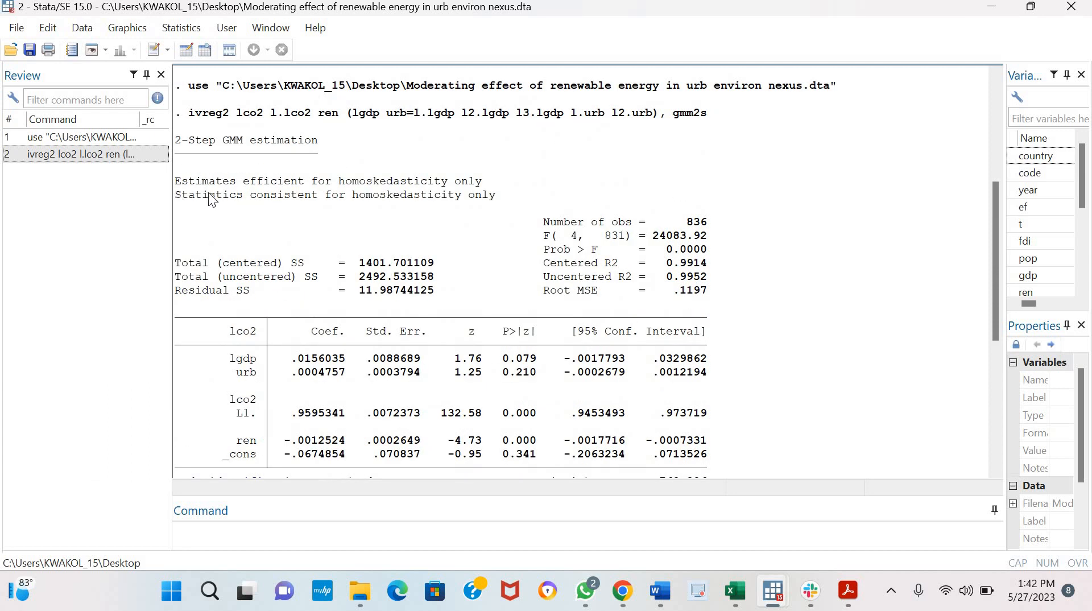
{"action": "left_click_drag", "start_coordinate": [412, 182], "coordinate": [500, 200]}
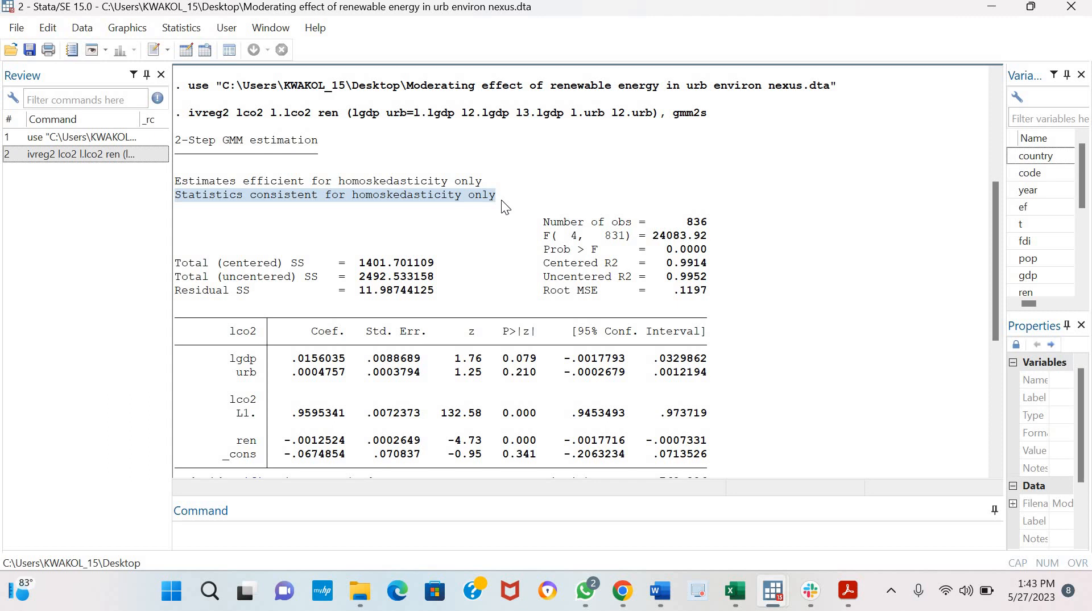
{"action": "right_click", "coordinate": [472, 271]}
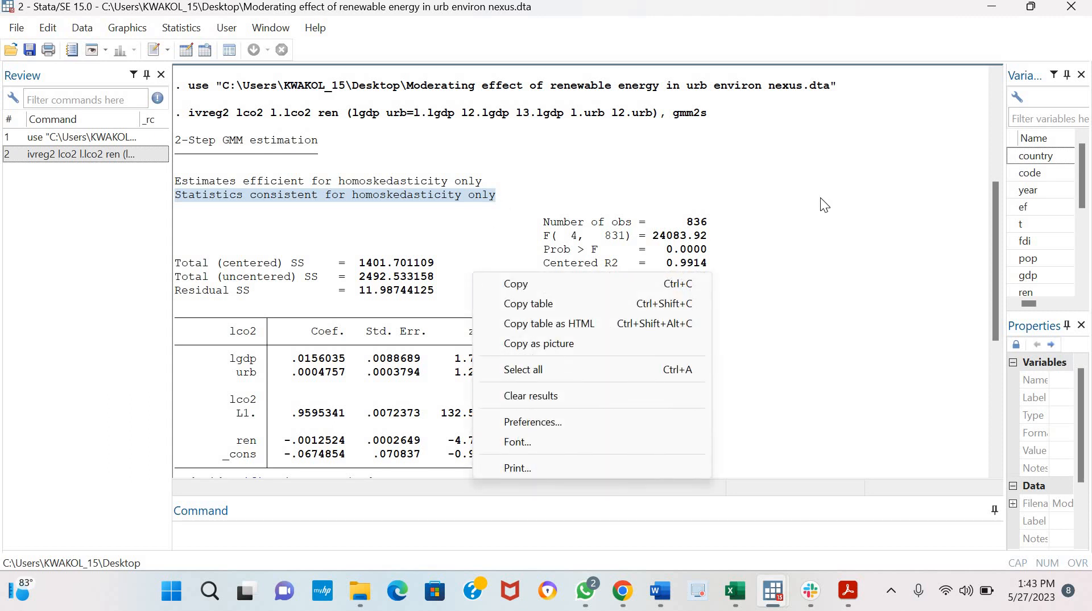
{"action": "left_click", "coordinate": [820, 196]}
{"action": "scroll", "coordinate": [380, 299], "scroll_direction": "down", "scroll_amount": 8}
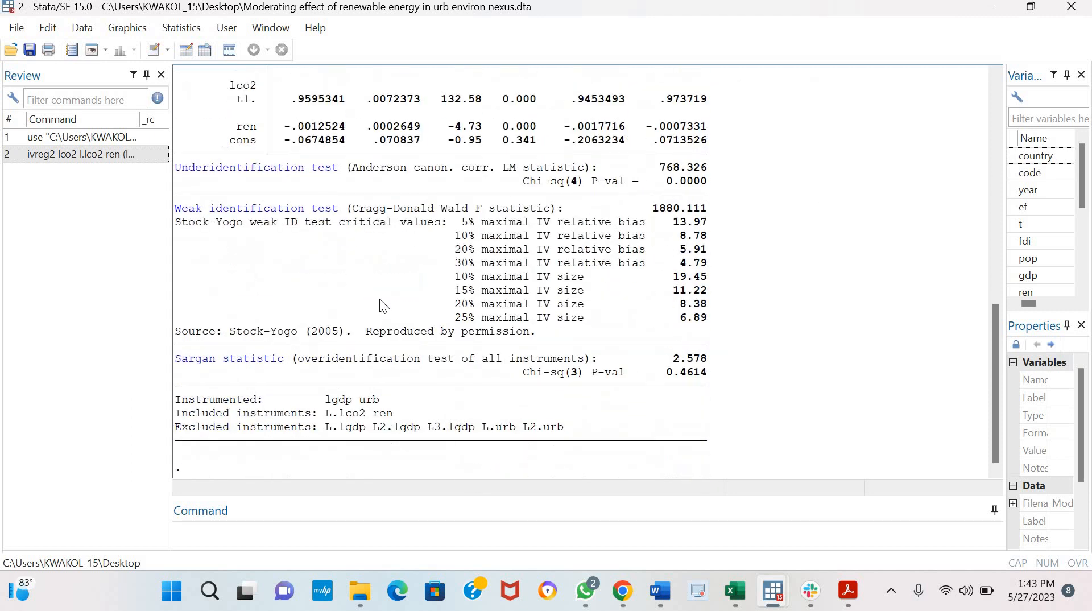
Step: Recall the previous ivreg2 command, add the options bw(2) robust after gmm2s and run it
{"action": "left_click", "coordinate": [386, 537]}
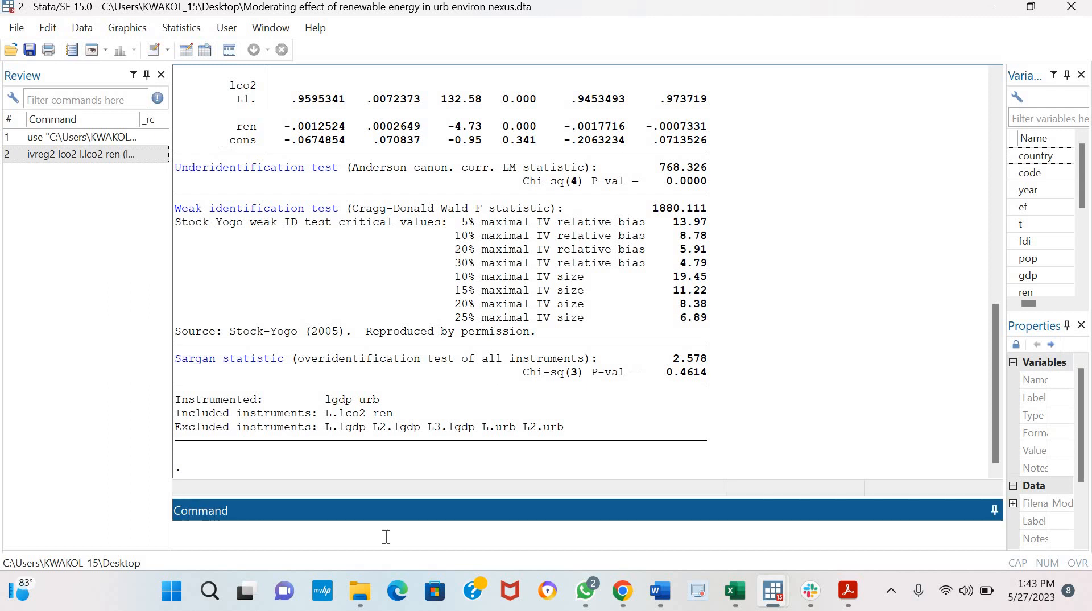
{"action": "key", "text": "Page_Up"}
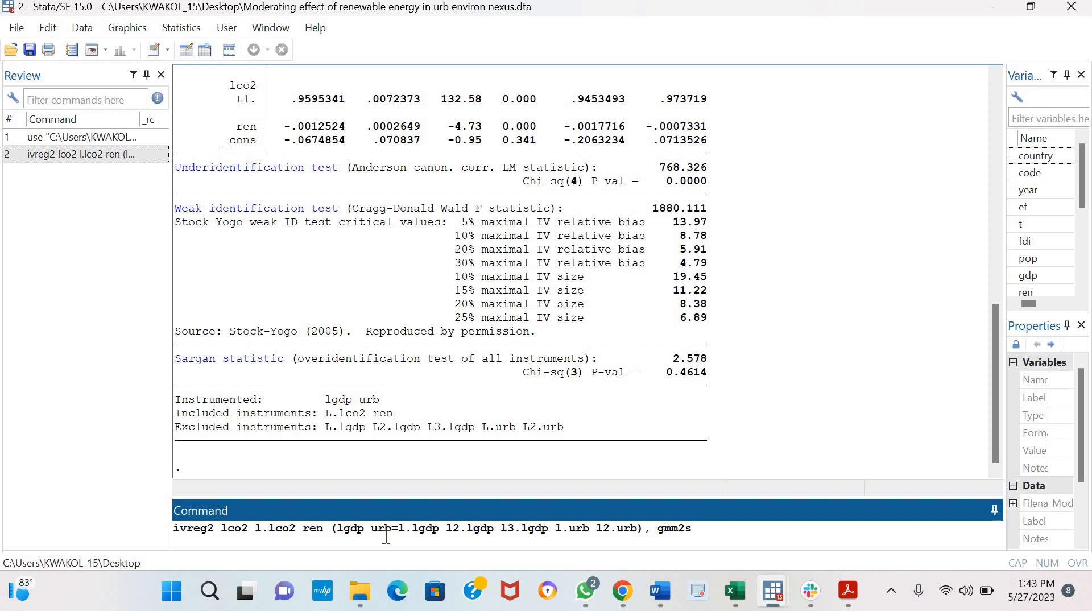
{"action": "type", "text": "bw(2) robust"}
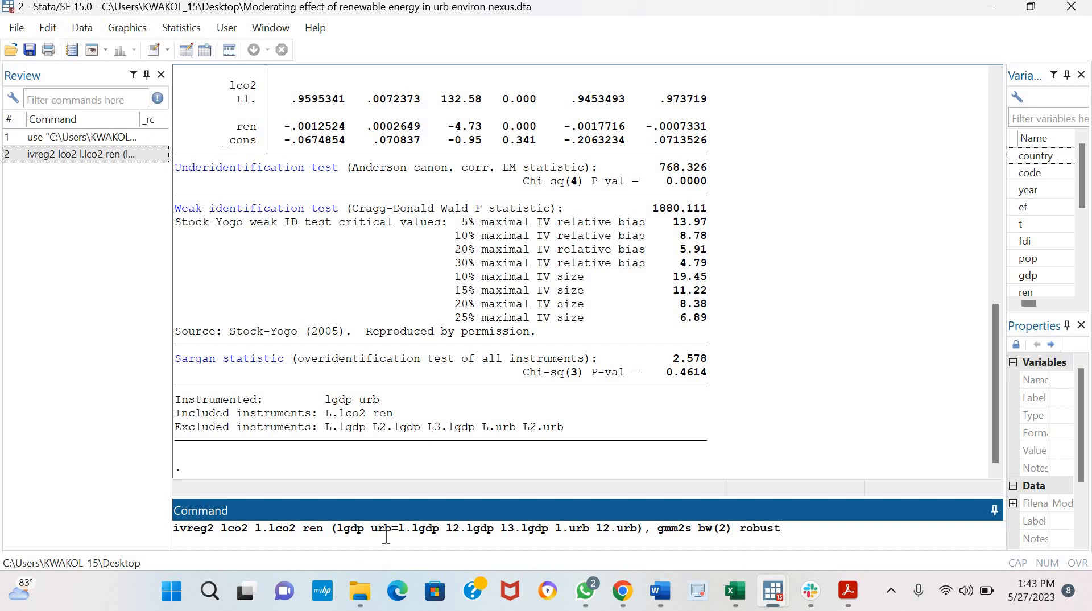
{"action": "key", "text": "Return"}
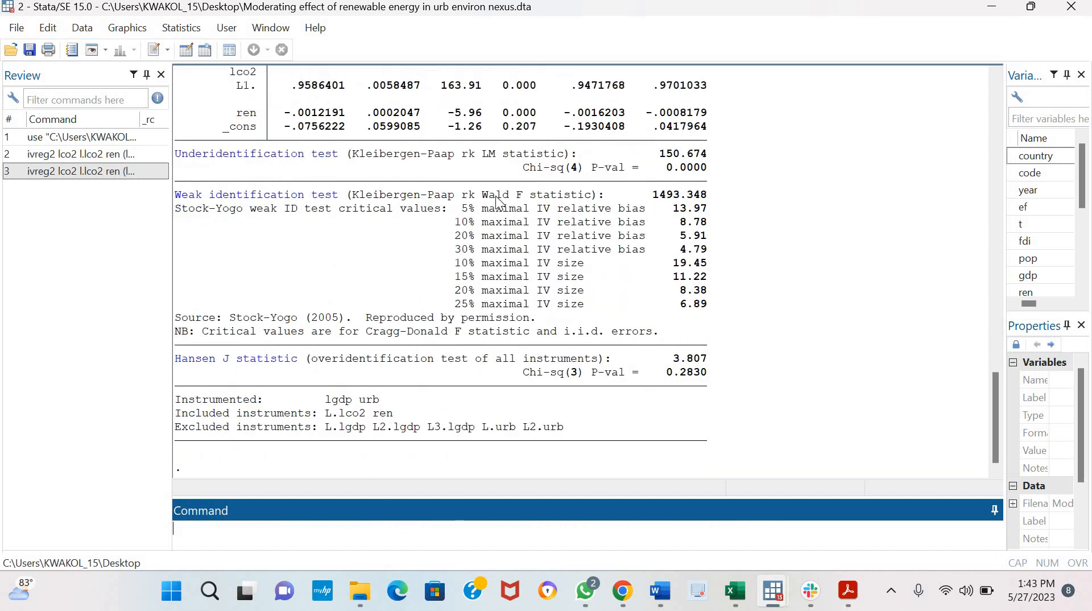
Step: Examine the robust estimation's notes and coefficients, and the p-values of the underidentification test and Hansen J statistic
{"action": "scroll", "coordinate": [497, 201], "scroll_direction": "up", "scroll_amount": 5}
{"action": "scroll", "coordinate": [496, 196], "scroll_direction": "up", "scroll_amount": 3}
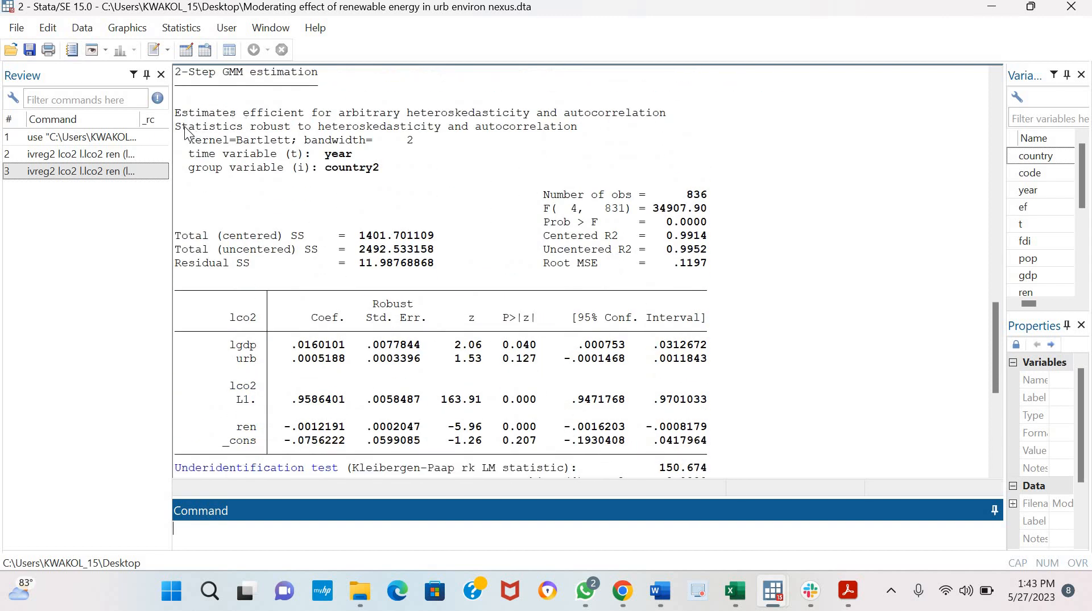
{"action": "left_click_drag", "start_coordinate": [176, 128], "coordinate": [584, 128]}
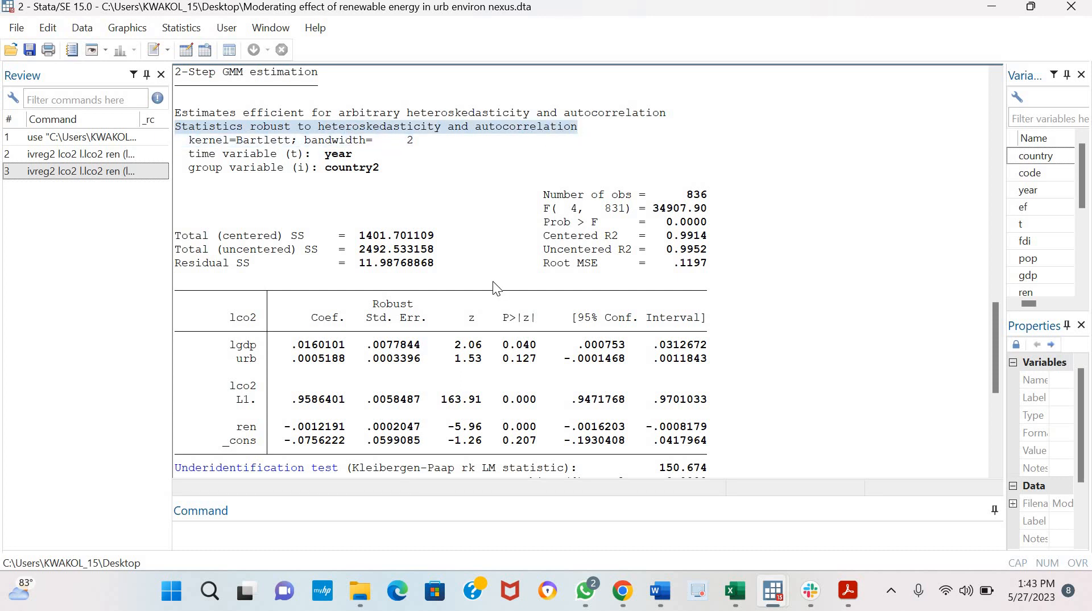
{"action": "scroll", "coordinate": [494, 285], "scroll_direction": "down", "scroll_amount": 4}
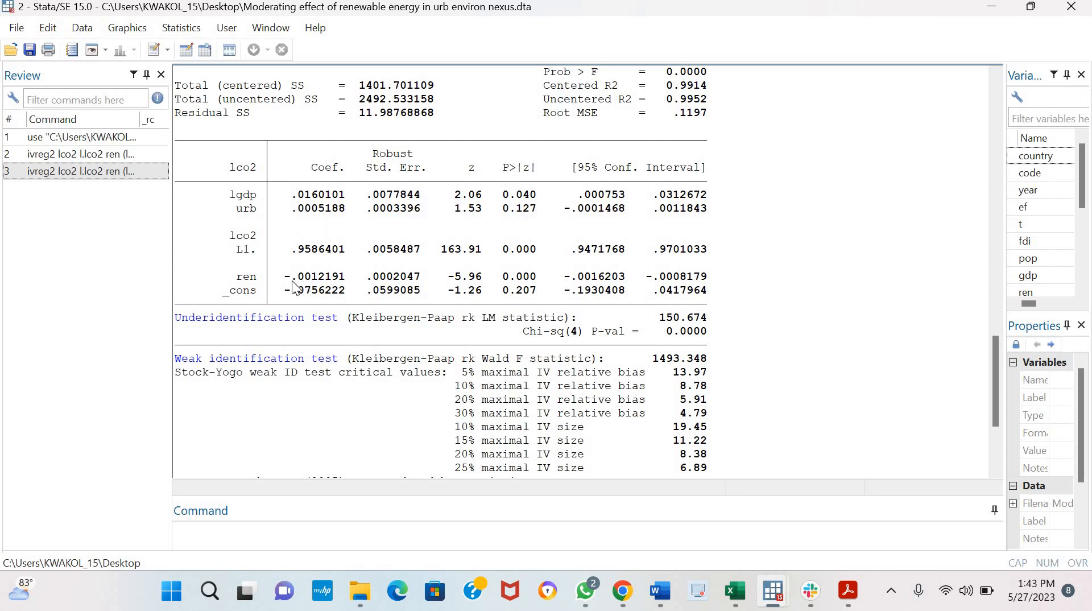
{"action": "scroll", "coordinate": [346, 282], "scroll_direction": "down", "scroll_amount": 4}
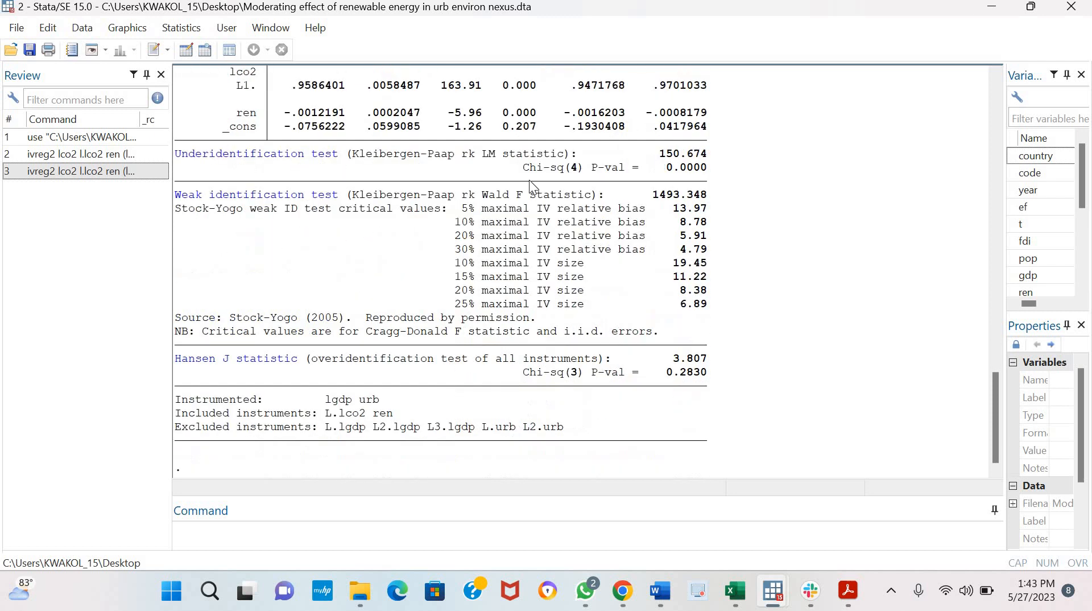
{"action": "double_click", "coordinate": [710, 168]}
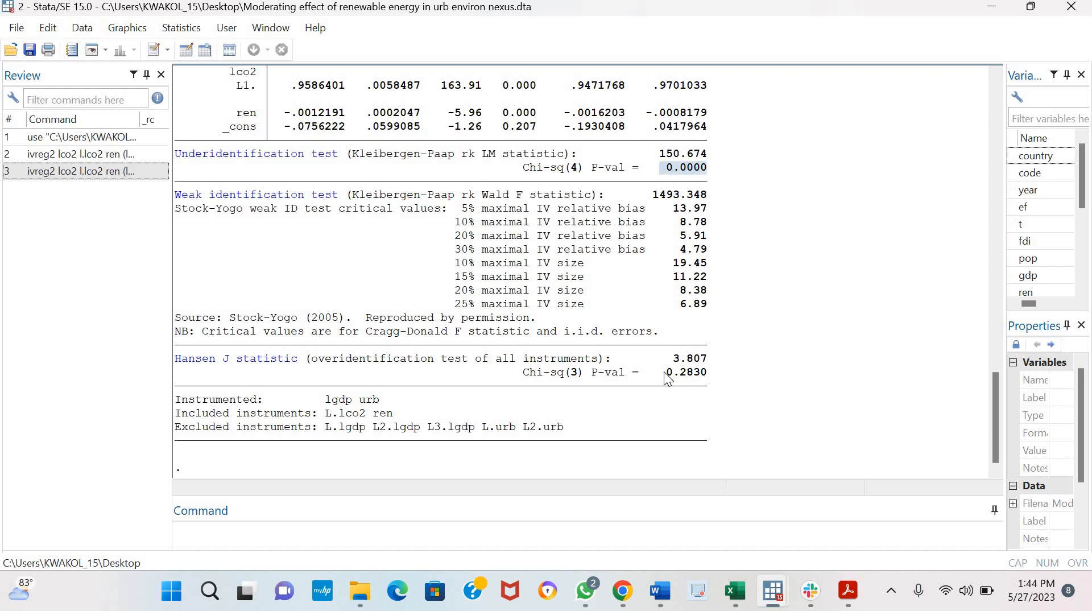
{"action": "left_click_drag", "start_coordinate": [664, 371], "coordinate": [737, 372]}
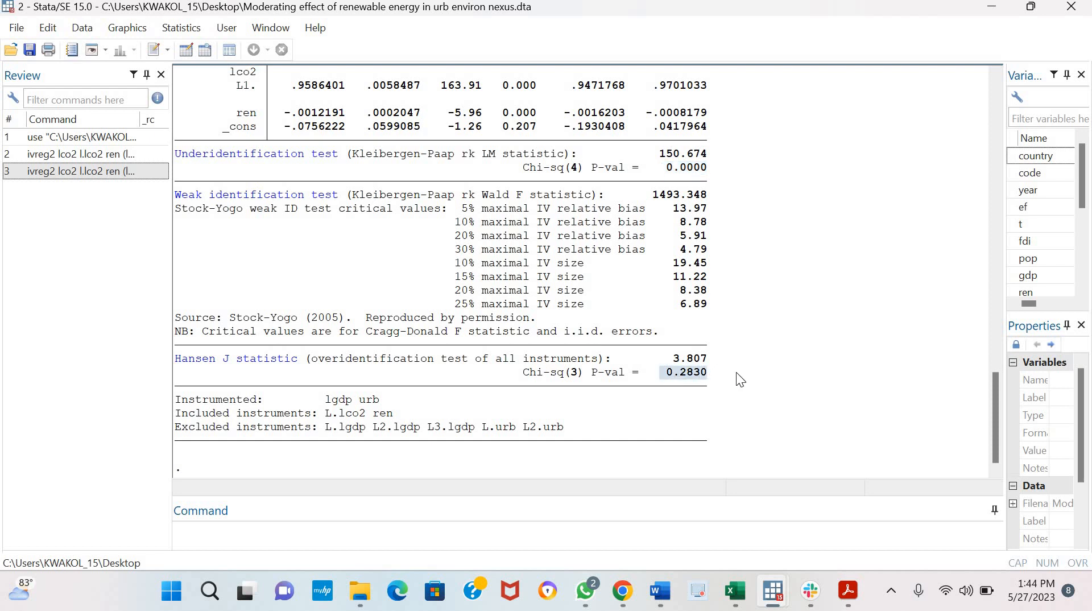
Step: Run the Arellano-Bond serial correlation test after the robust estimation with the command abar, lags(2)
{"action": "left_click", "coordinate": [697, 414]}
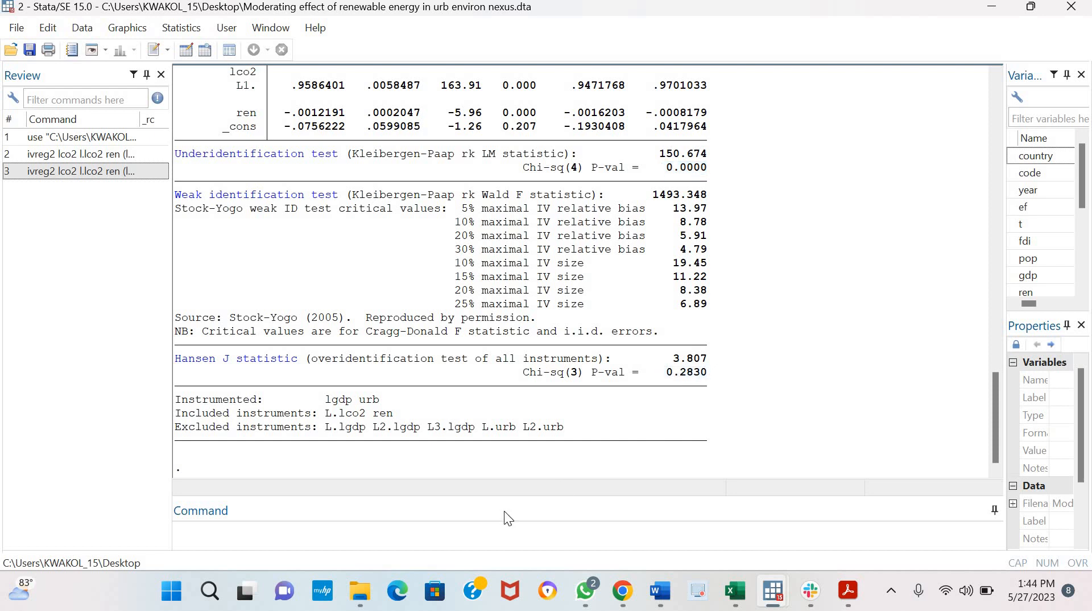
{"action": "left_click", "coordinate": [430, 540]}
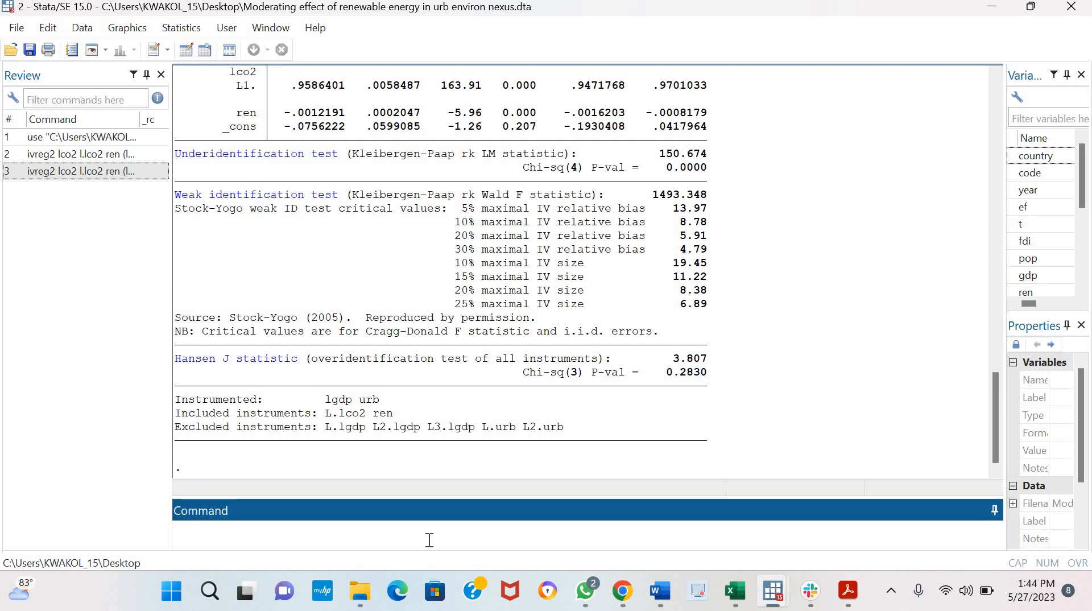
{"action": "type", "text": "abar, lags(2)"}
{"action": "key", "text": "Return"}
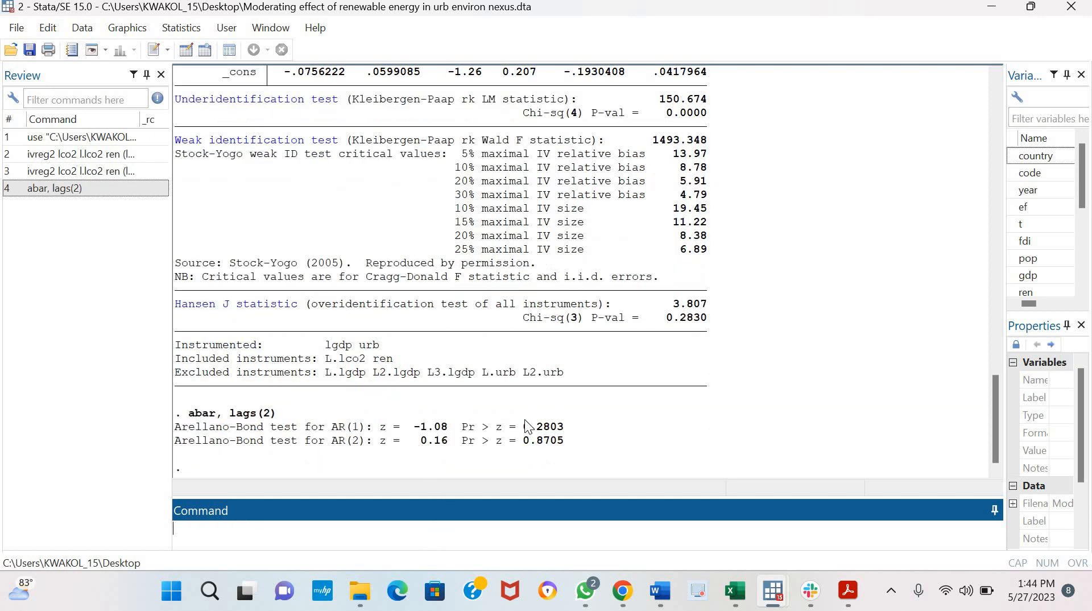
Step: Examine the Arellano-Bond test results for AR(1) and AR(2), particularly the AR(2) p-value
{"action": "left_click_drag", "start_coordinate": [526, 425], "coordinate": [569, 446]}
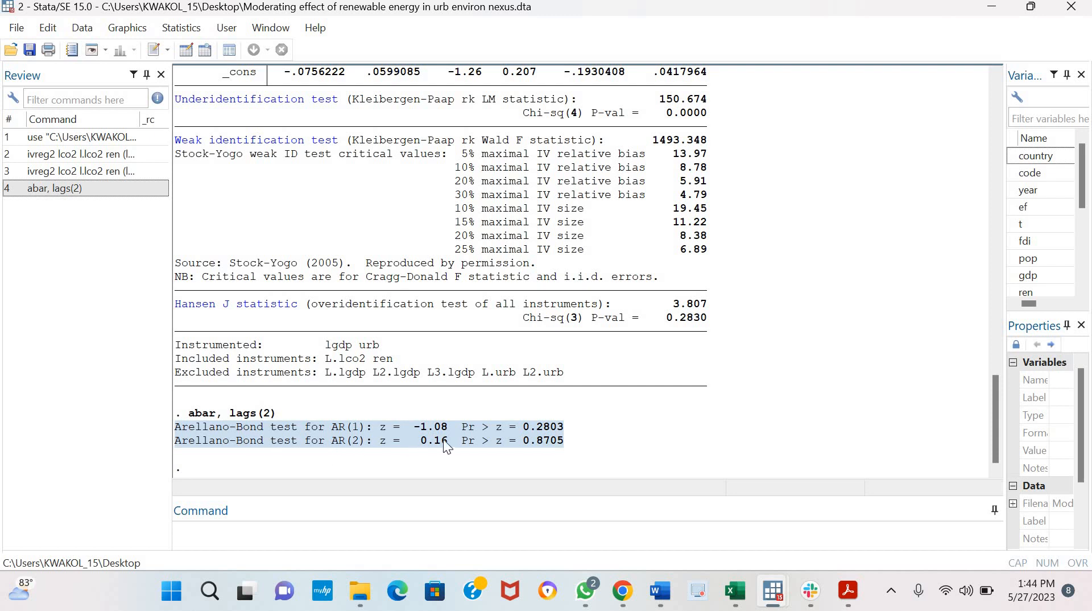
{"action": "left_click", "coordinate": [607, 435]}
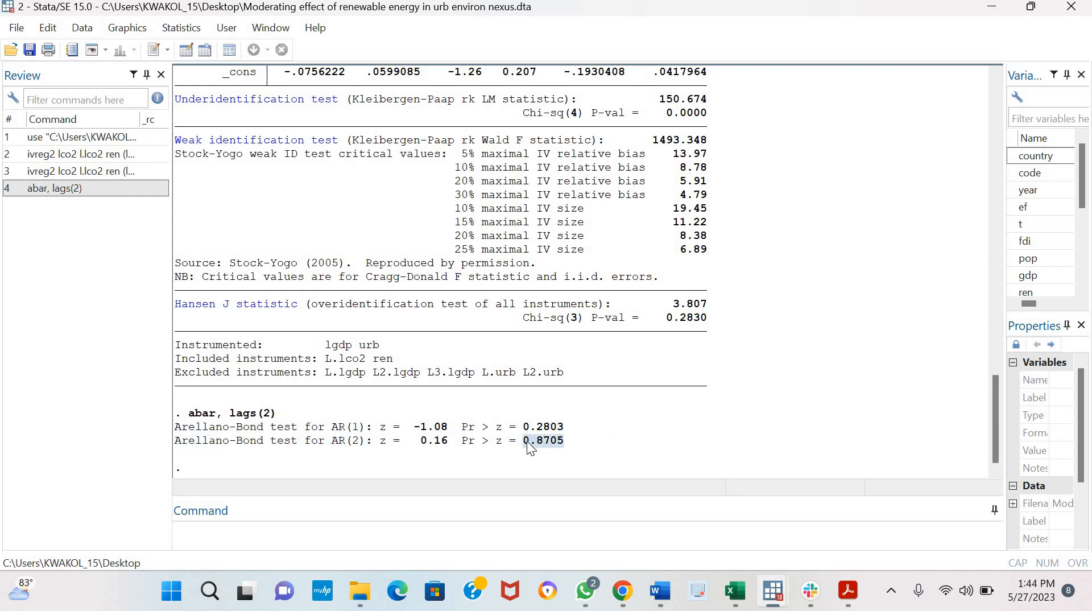
{"action": "left_click", "coordinate": [669, 417]}
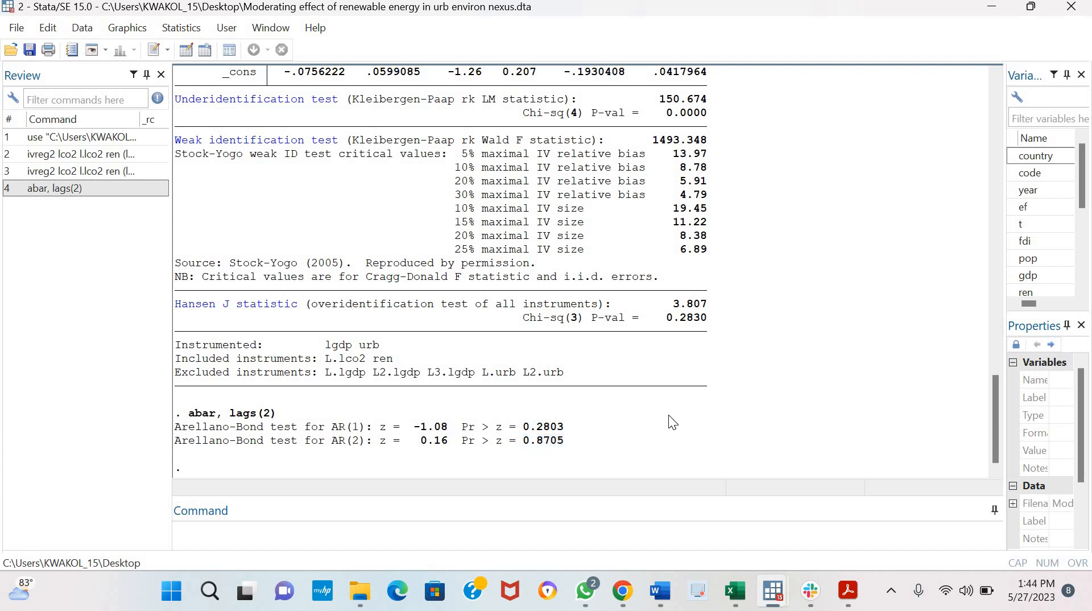